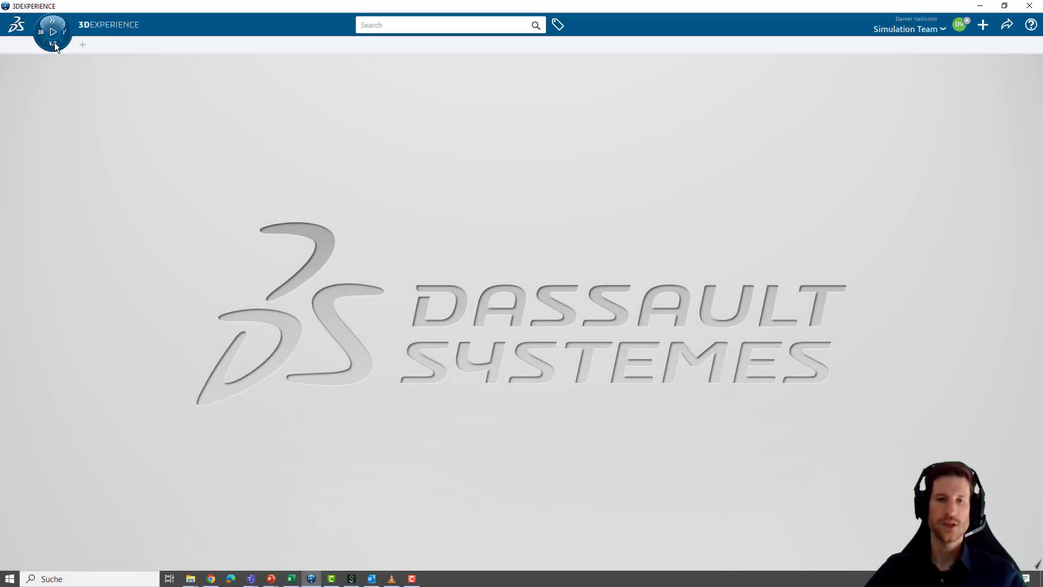
Search 'composer' in the compass launcher and start Optimization Process Composer, creating Process-769
{"action": "left_click", "coordinate": [54, 43]}
{"action": "left_click", "coordinate": [244, 110]}
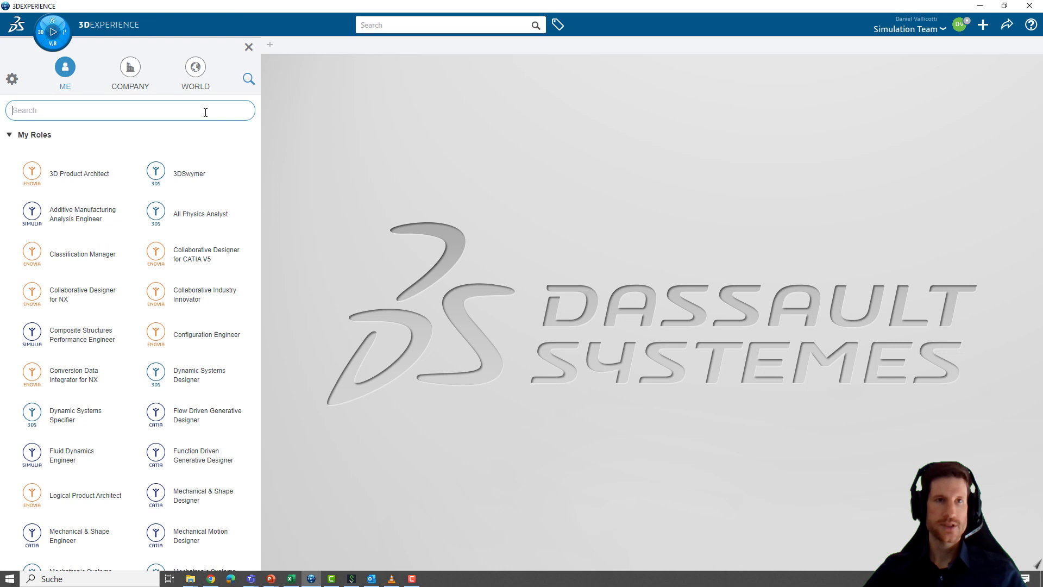
{"action": "type", "text": "composer"}
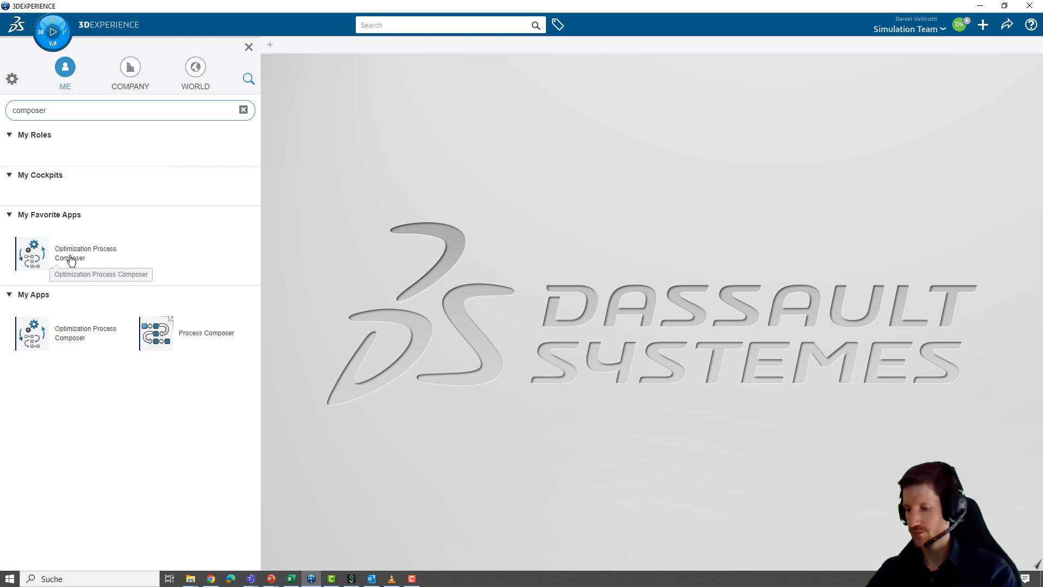
{"action": "left_click", "coordinate": [71, 260]}
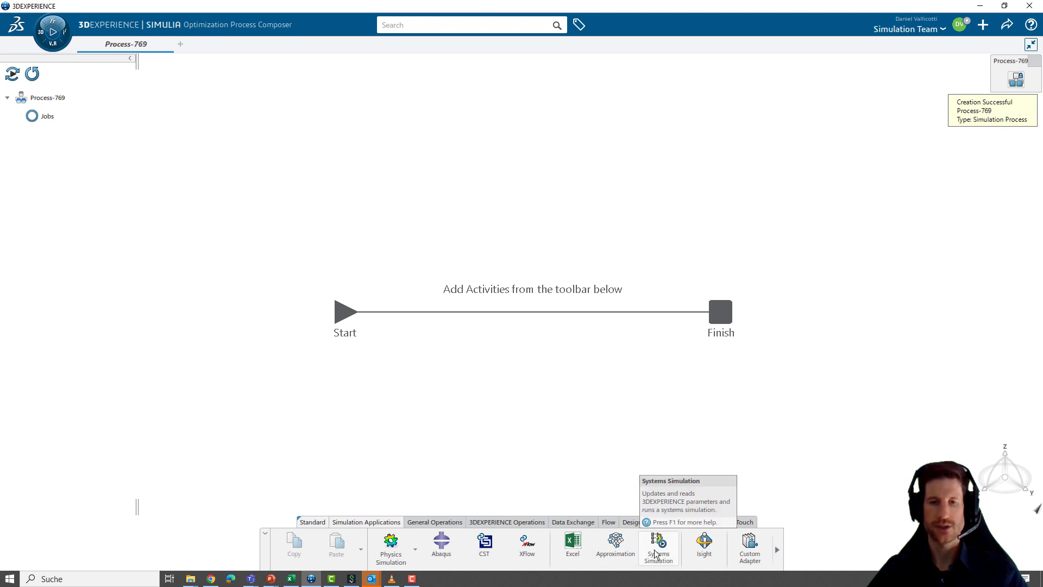
{"action": "left_click", "coordinate": [447, 523]}
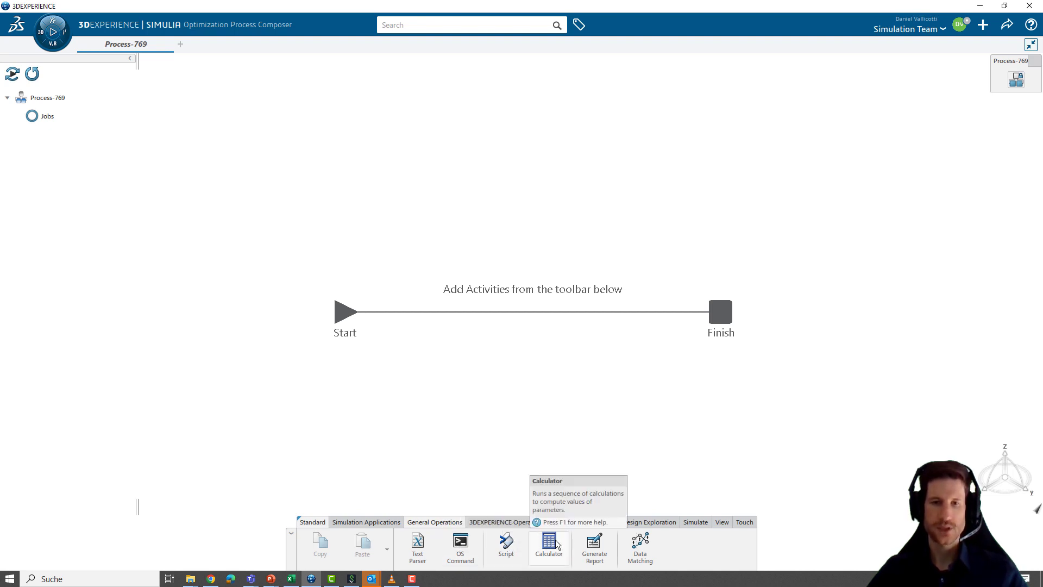
{"action": "left_click", "coordinate": [488, 523]}
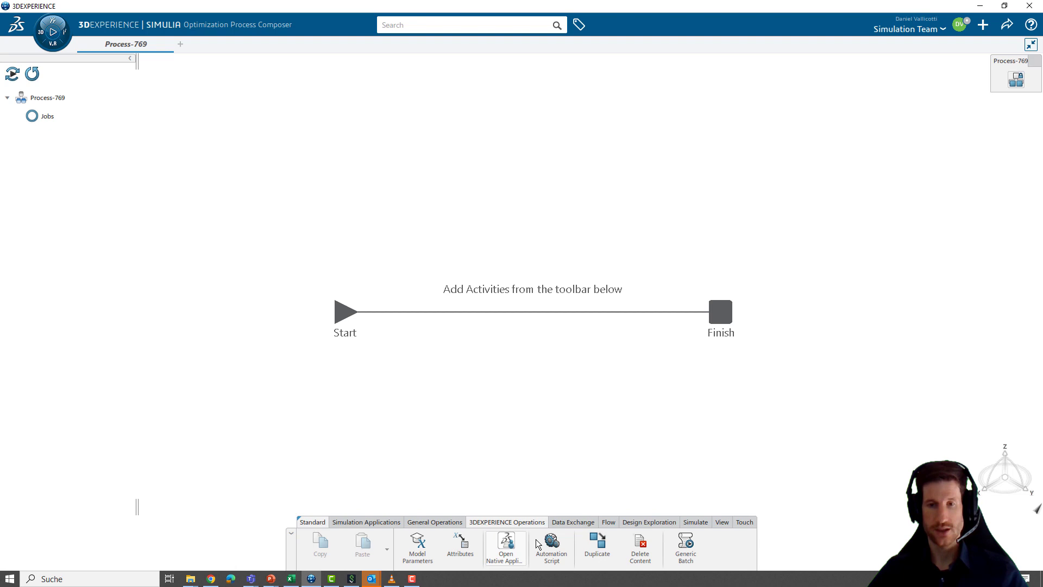
{"action": "left_click", "coordinate": [570, 525]}
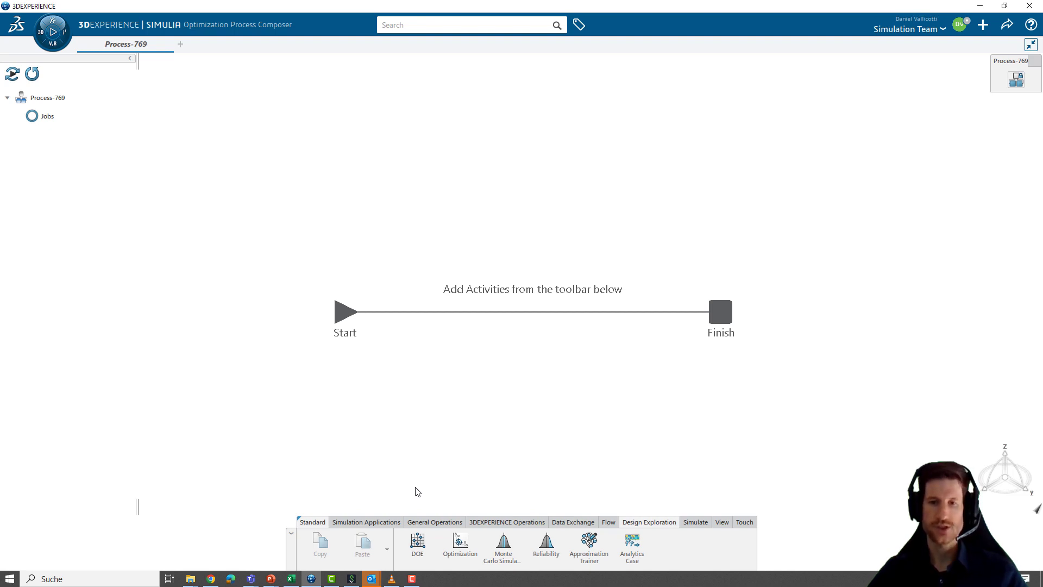
{"action": "left_click", "coordinate": [390, 520]}
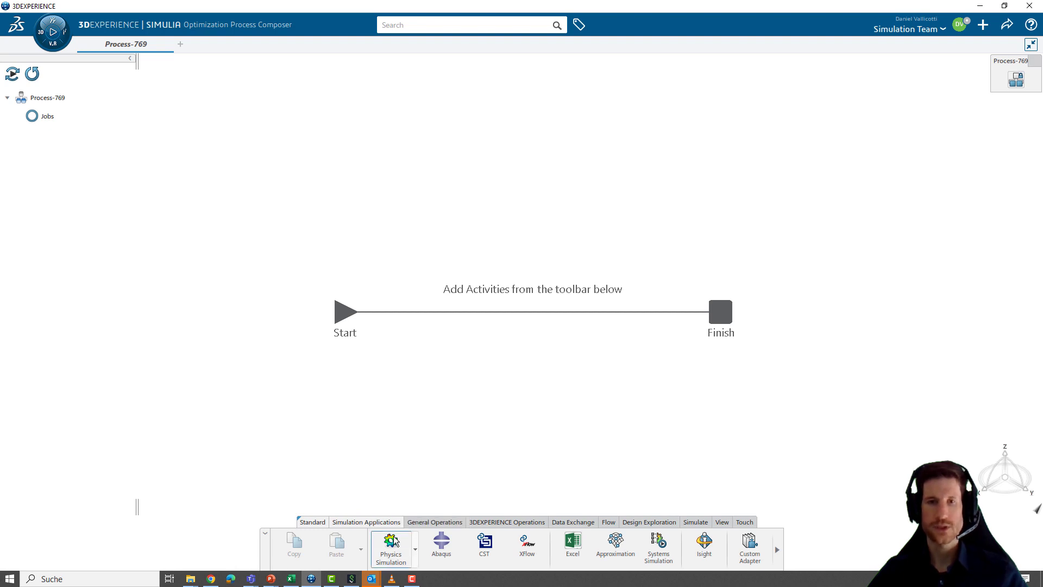
Insert a Physics Simulation between Start and Finish that runs Simulation_Quadcopter A
{"action": "left_click_drag", "start_coordinate": [394, 545], "coordinate": [540, 316]}
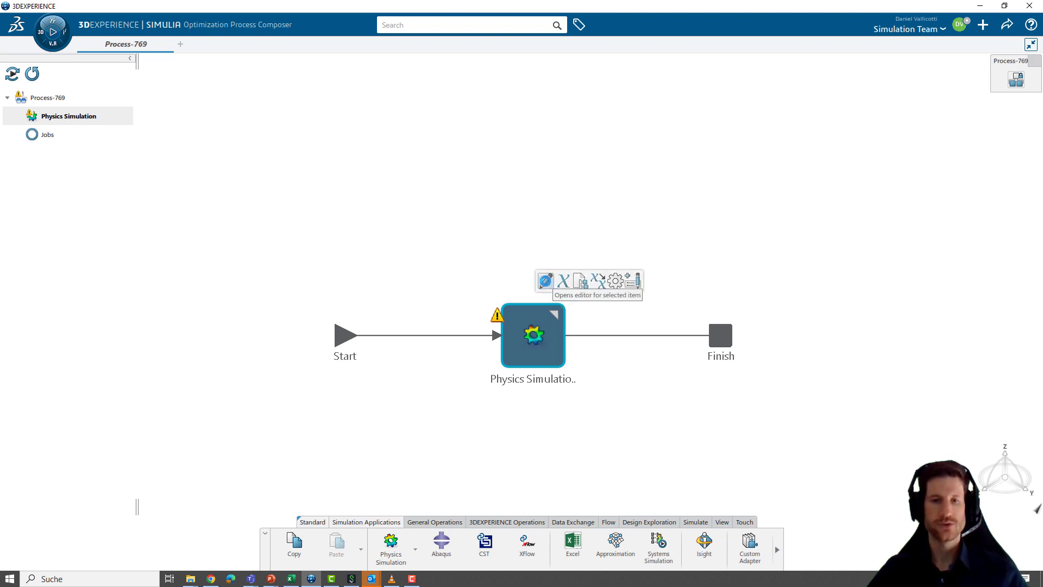
{"action": "left_click", "coordinate": [546, 281]}
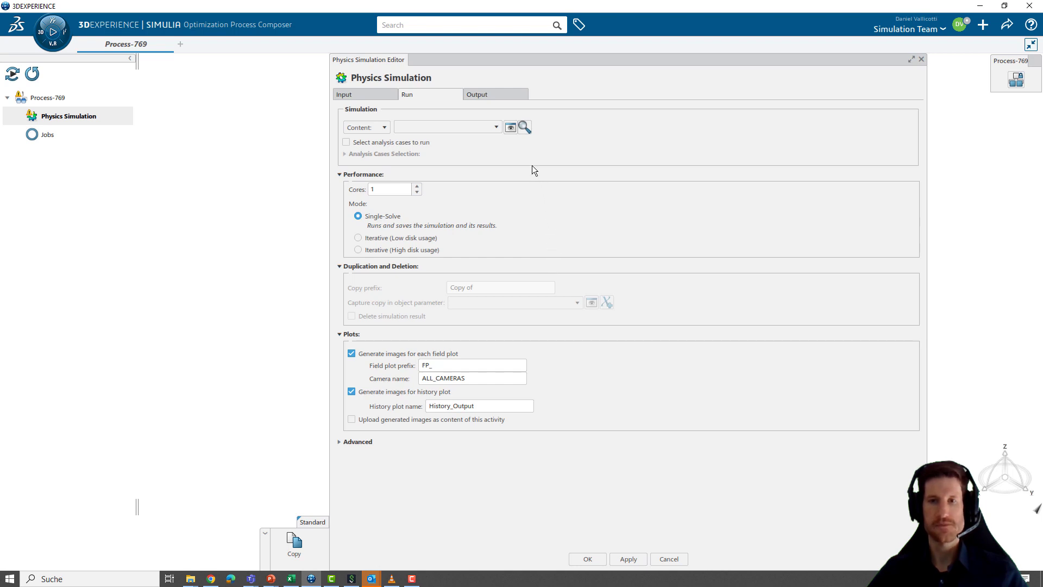
{"action": "left_click", "coordinate": [524, 129]}
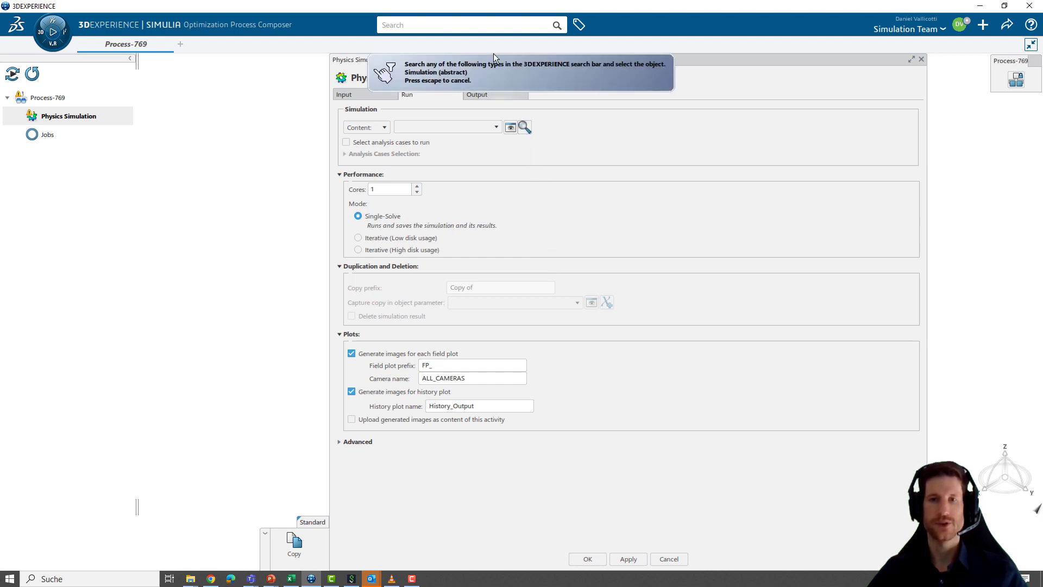
{"action": "left_click", "coordinate": [490, 26]}
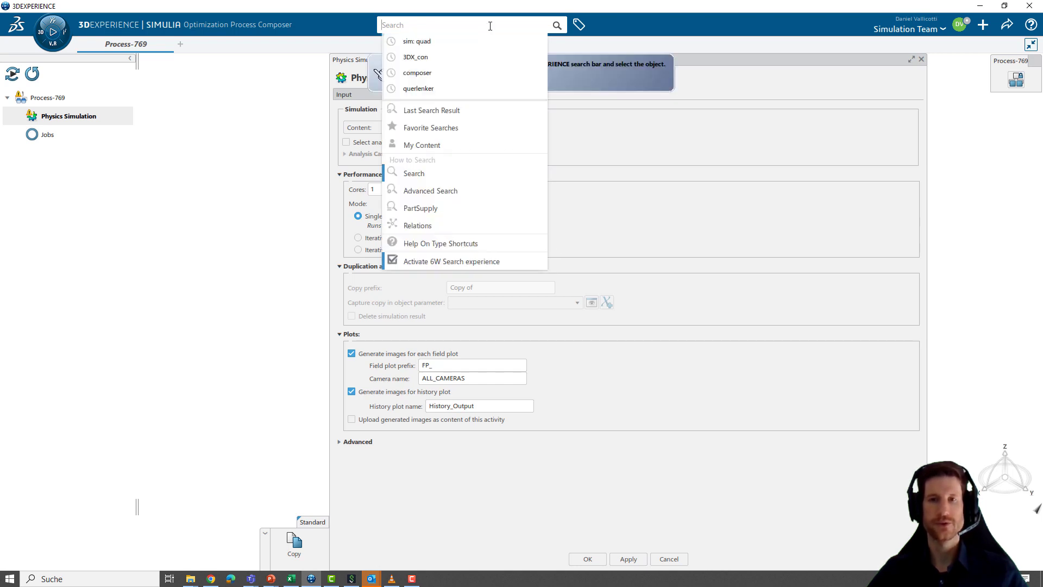
{"action": "left_click", "coordinate": [429, 39]}
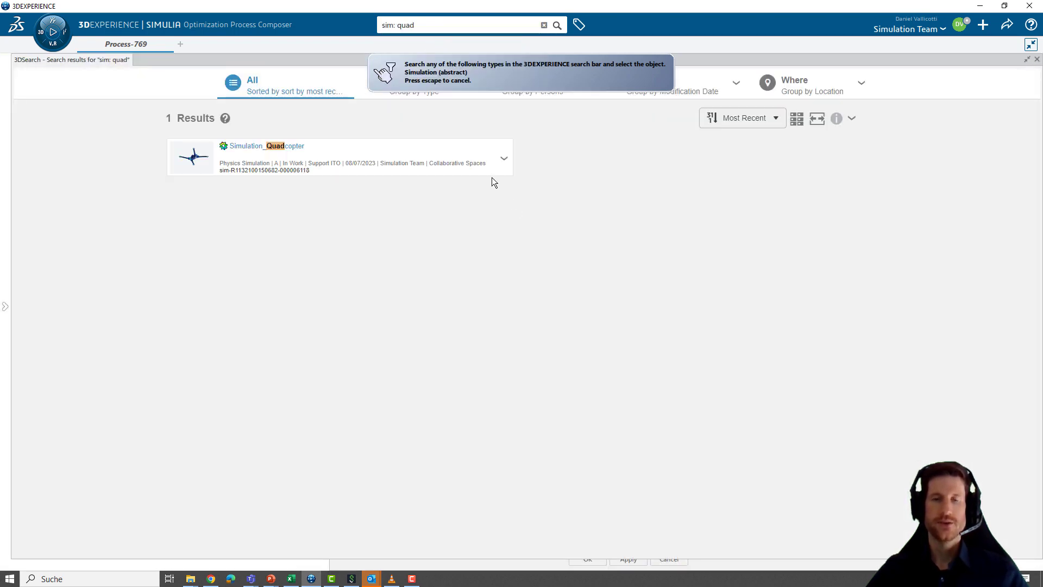
{"action": "left_click", "coordinate": [419, 145]}
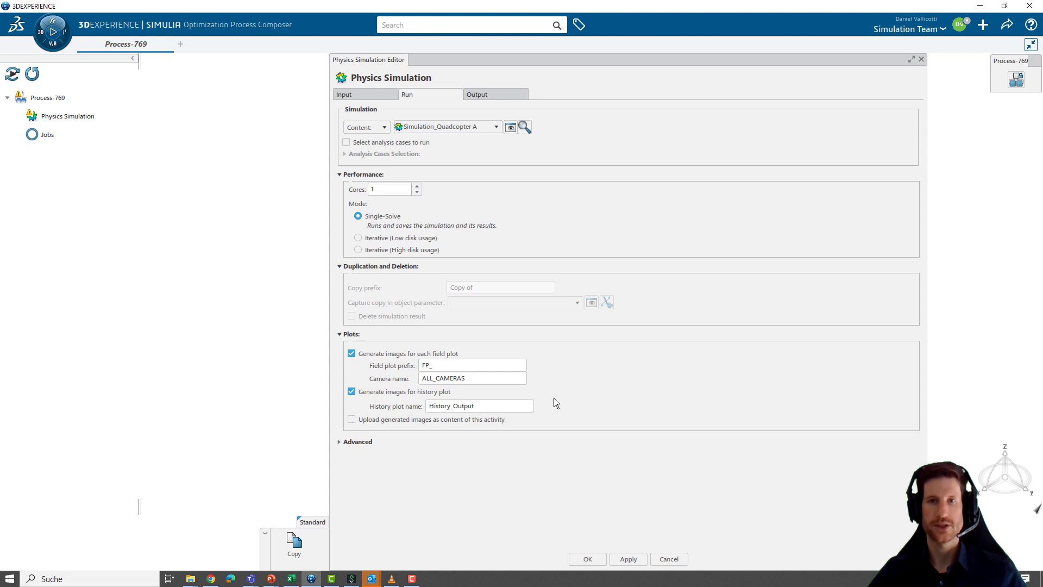
{"action": "left_click", "coordinate": [590, 557]}
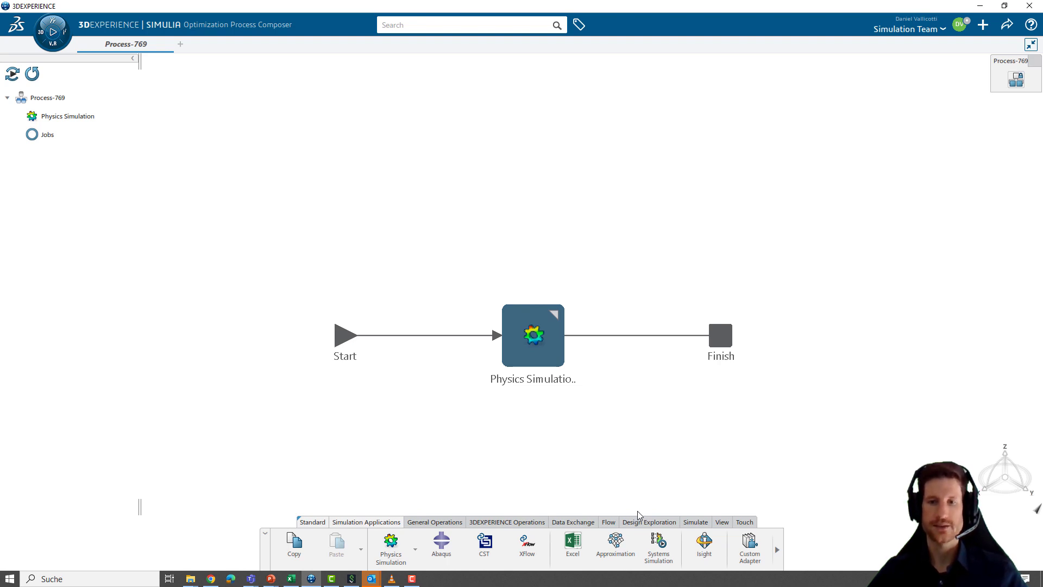
Wrap the Physics Simulation in an Optimization activity and review its Variables, Constraints and Objectives
{"action": "left_click", "coordinate": [669, 523]}
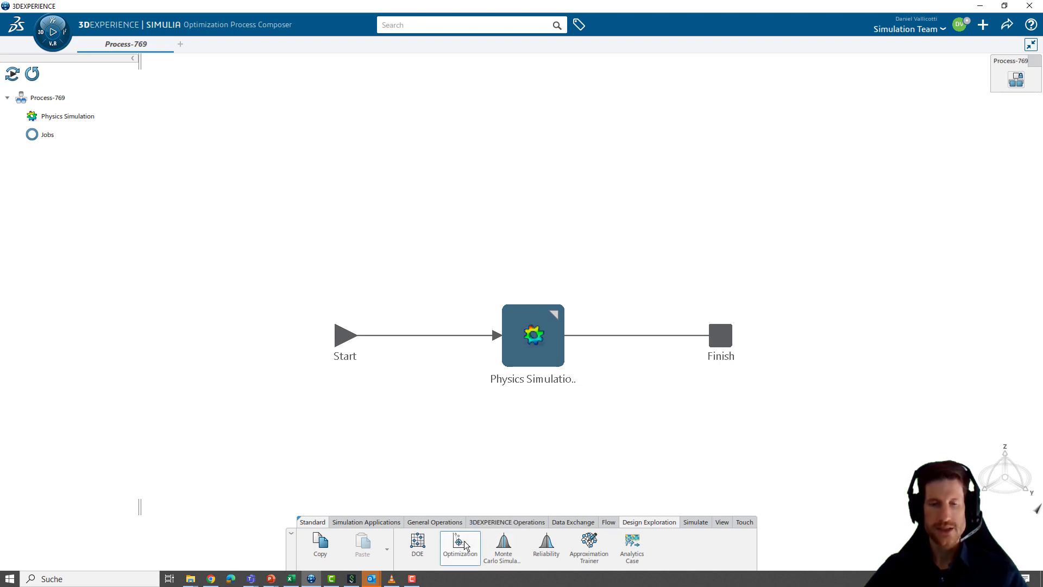
{"action": "left_click_drag", "start_coordinate": [464, 545], "coordinate": [543, 199]}
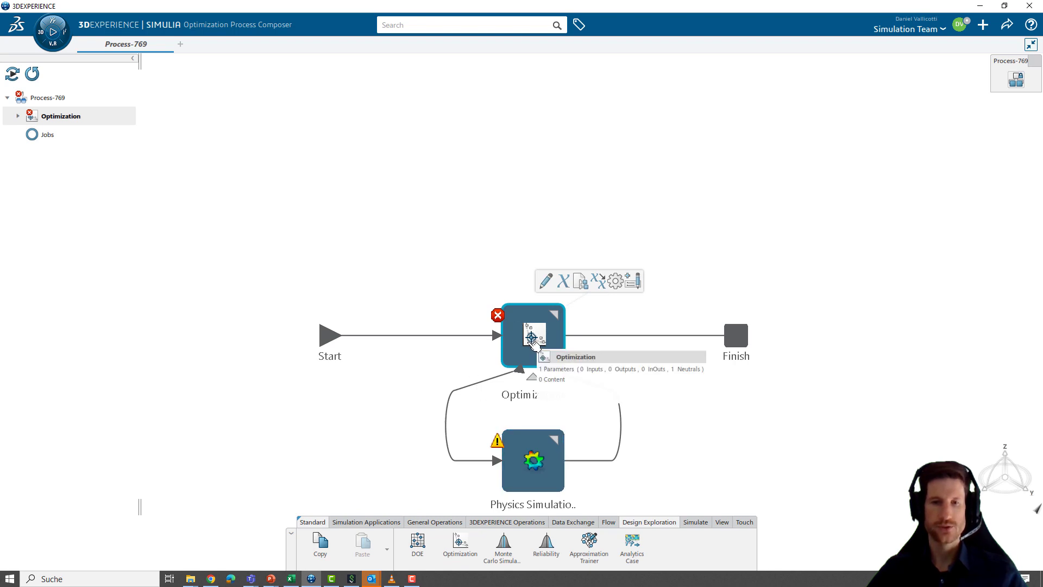
{"action": "left_click", "coordinate": [545, 280]}
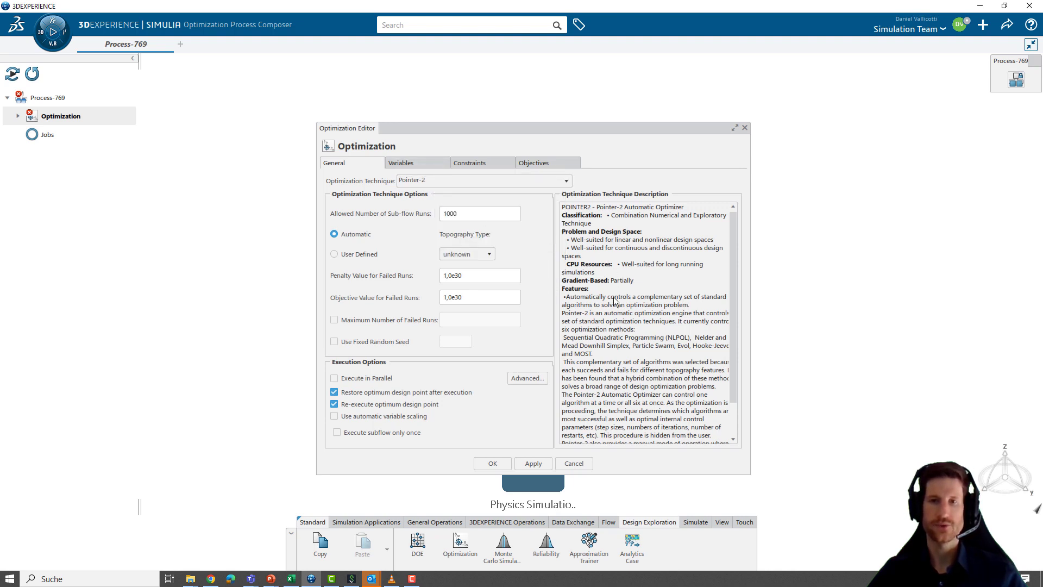
{"action": "left_click", "coordinate": [430, 165]}
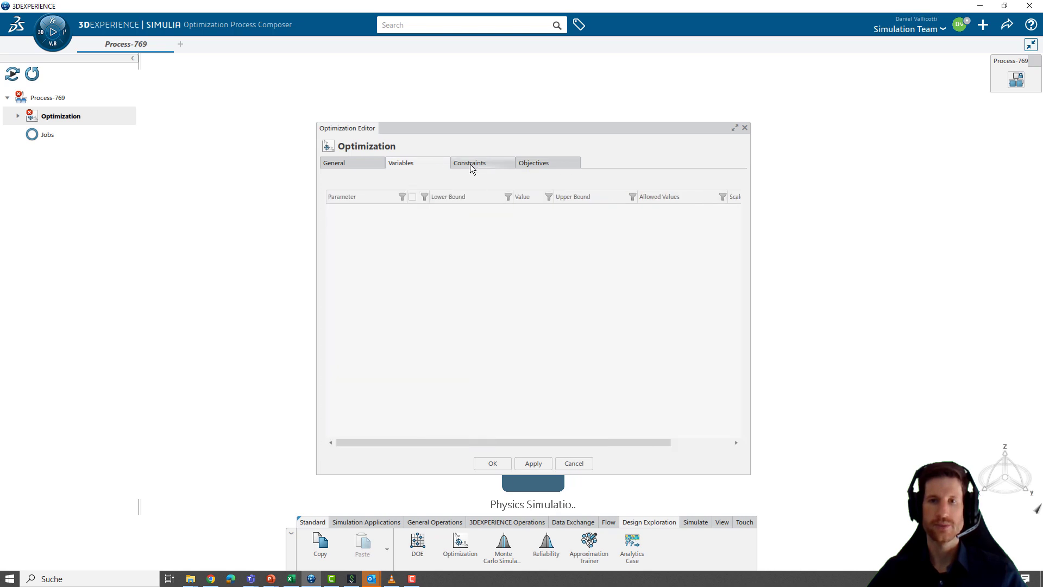
{"action": "left_click", "coordinate": [491, 165]}
{"action": "left_click", "coordinate": [550, 163]}
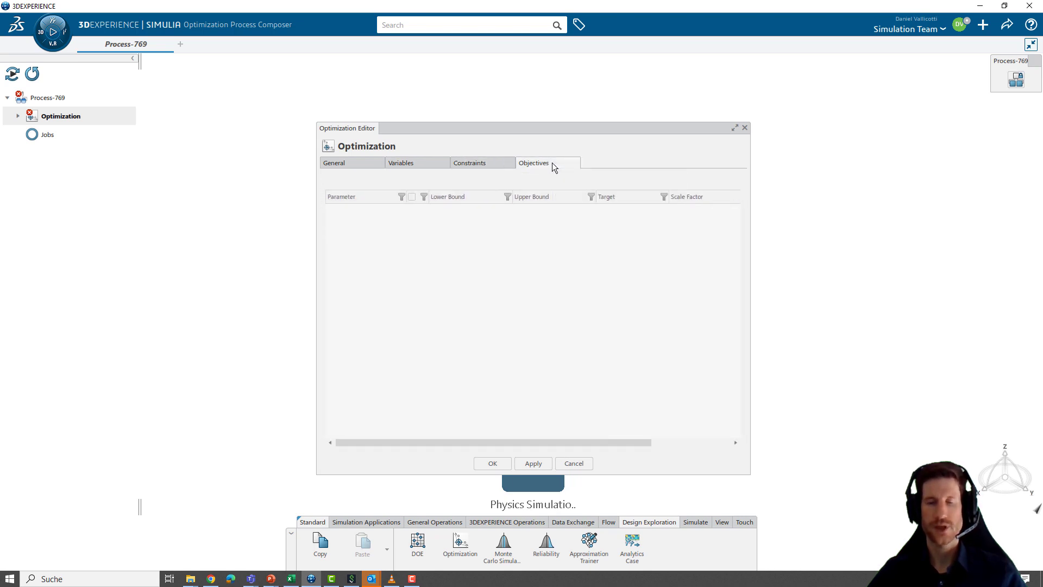
{"action": "left_click", "coordinate": [573, 463]}
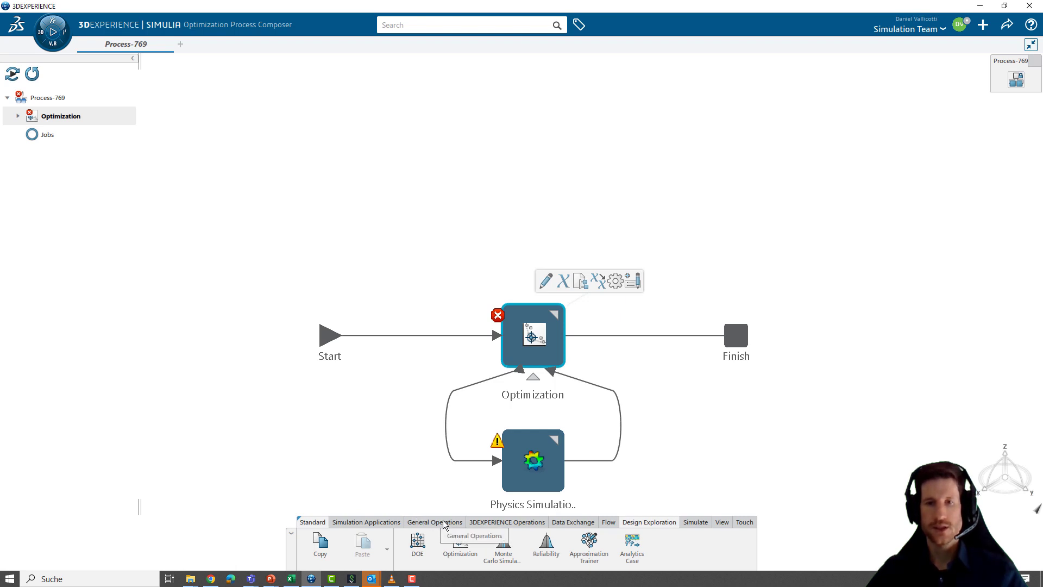
Insert a Calculator and then a Script between Start and the Optimization loop
{"action": "left_click", "coordinate": [396, 523]}
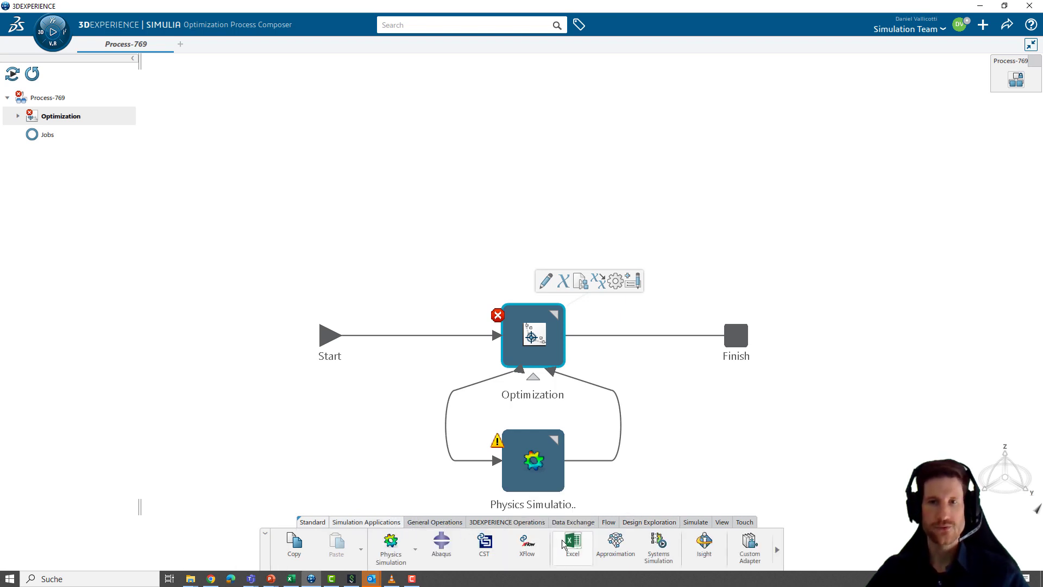
{"action": "left_click", "coordinate": [439, 522]}
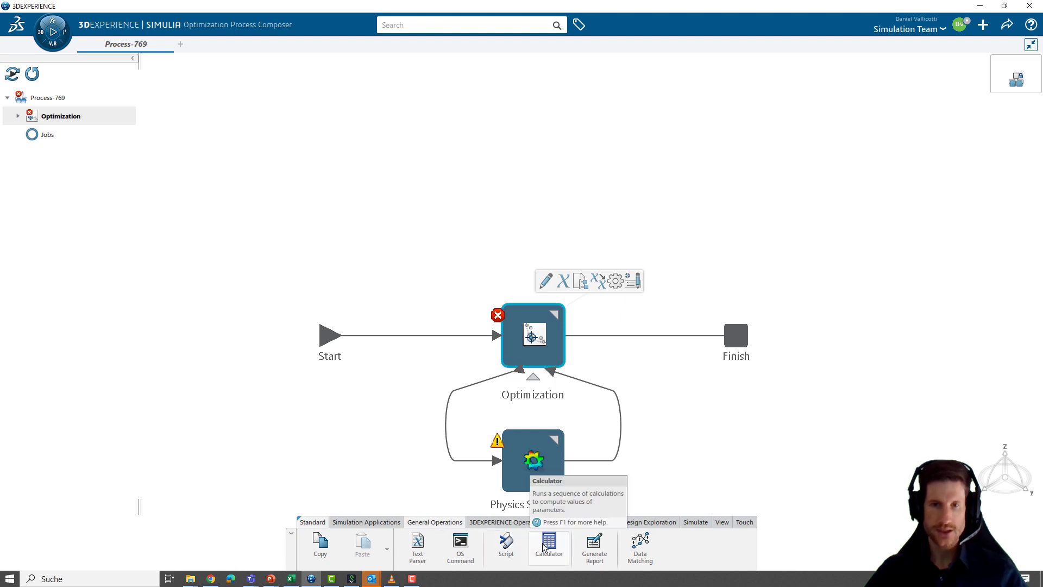
{"action": "left_click_drag", "start_coordinate": [548, 542], "coordinate": [441, 345]}
{"action": "left_click_drag", "start_coordinate": [506, 543], "coordinate": [518, 360]}
Add an Excel activity between Optimization and Finish, then expand the Process-769 details
{"action": "left_click", "coordinate": [371, 523]}
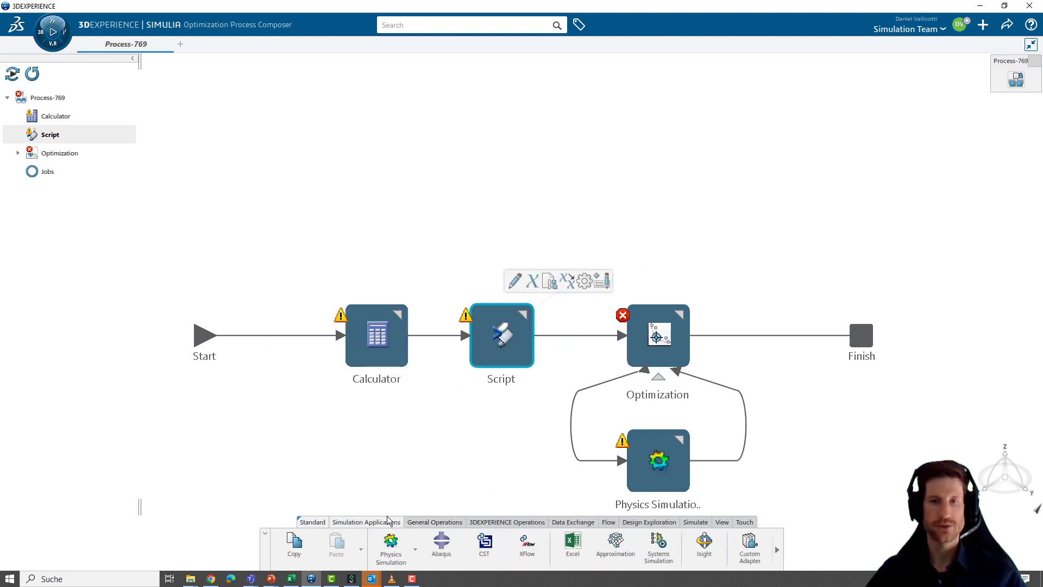
{"action": "left_click_drag", "start_coordinate": [577, 554], "coordinate": [800, 343]}
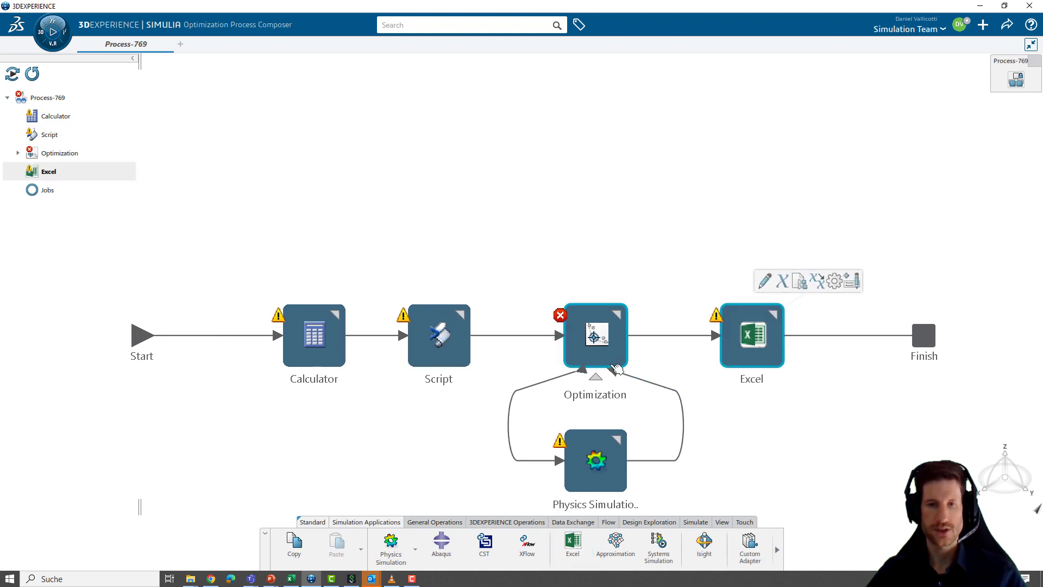
{"action": "left_click", "coordinate": [832, 385]}
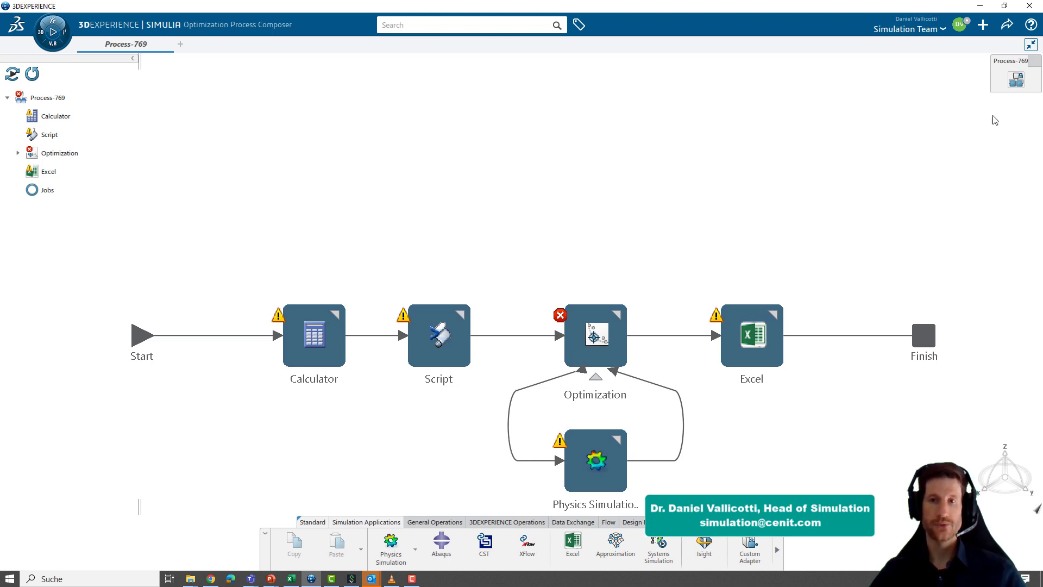
{"action": "left_click", "coordinate": [1015, 80]}
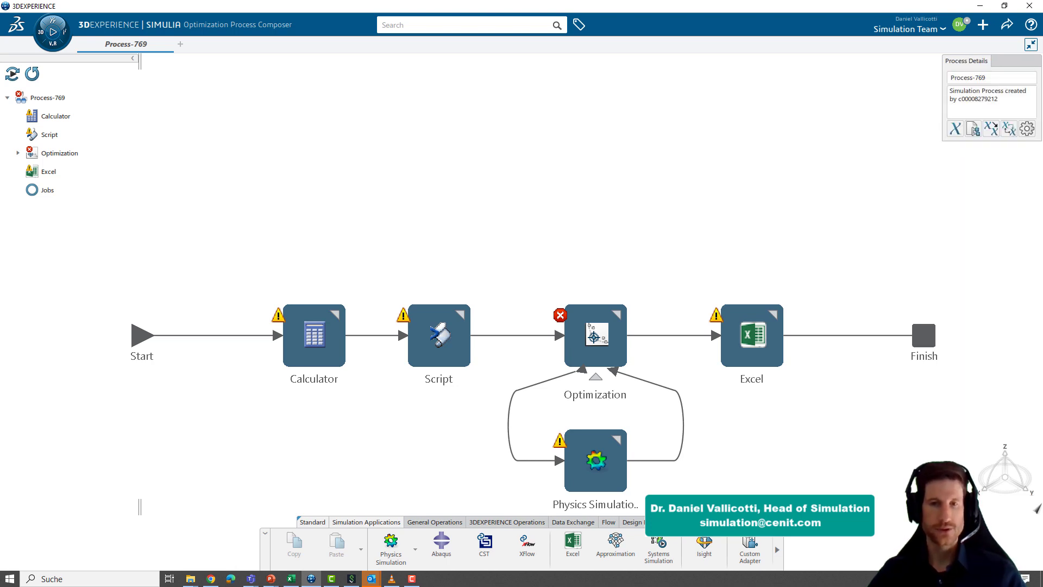